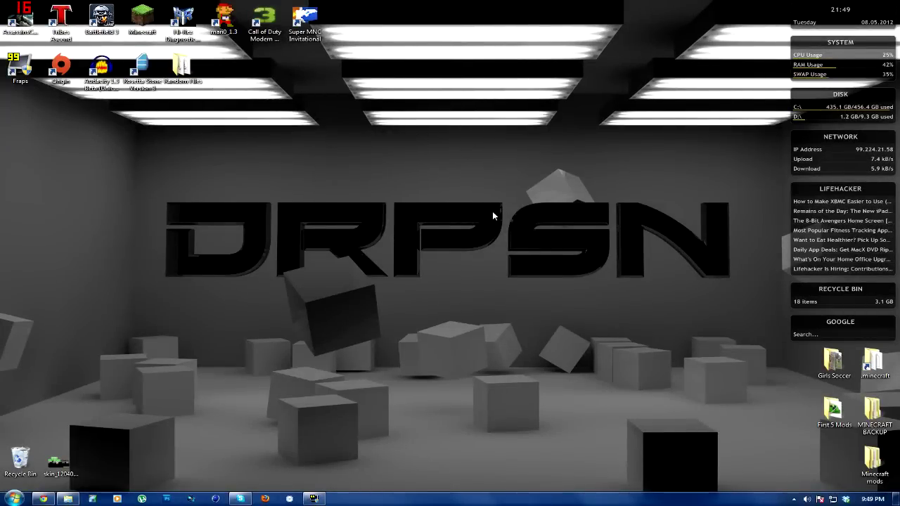
# Open the .minecraft folder from its desktop shortcut, and briefly show the %appdata% folder using Run before closing that extra window.
pyautogui.doubleClick(879, 378)
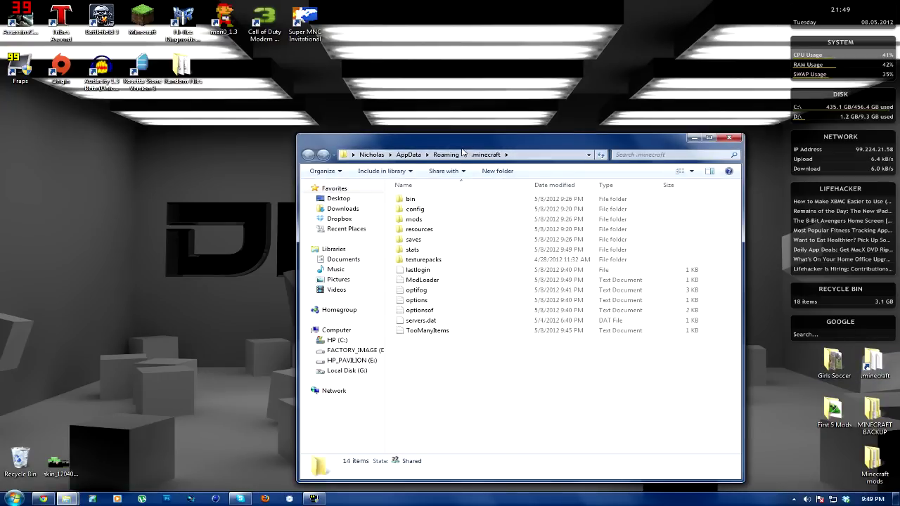
pyautogui.moveTo(463, 152); pyautogui.dragTo(396, 94)
pyautogui.press('super+r')
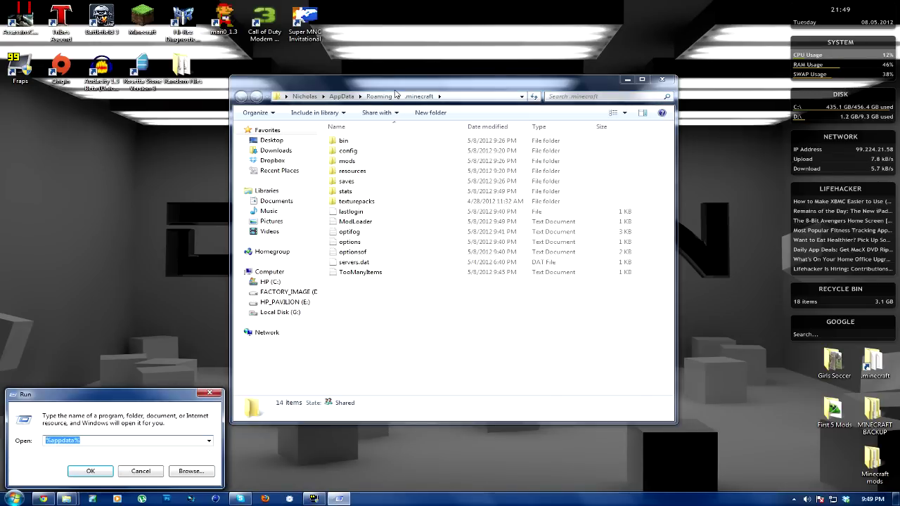
pyautogui.press('Return')
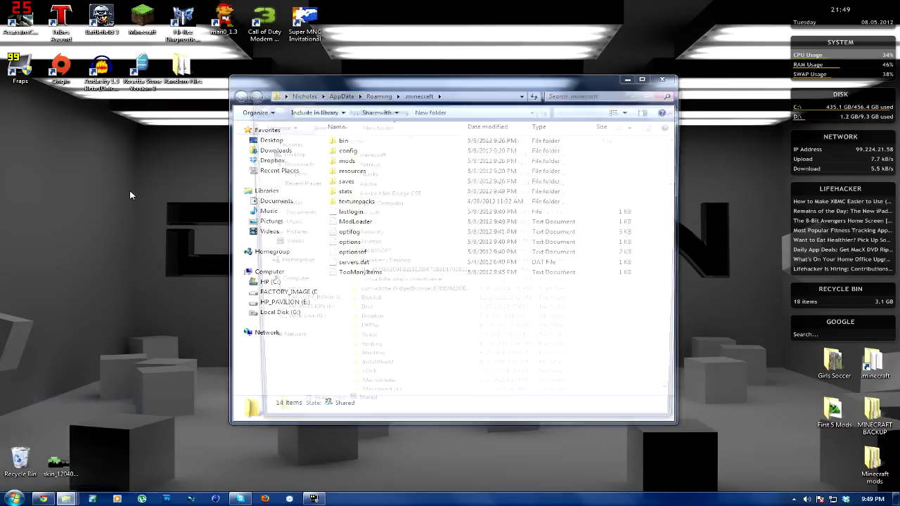
pyautogui.click(686, 91)
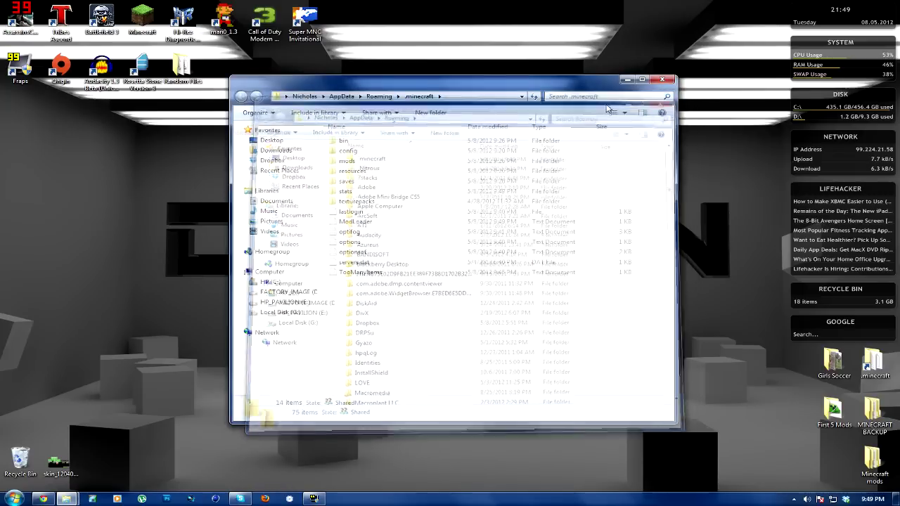
# Go up to the Roaming folder, and reopen .minecraft from there to view its bin folder.
pyautogui.click(380, 96)
pyautogui.doubleClick(349, 142)
pyautogui.doubleClick(363, 140)
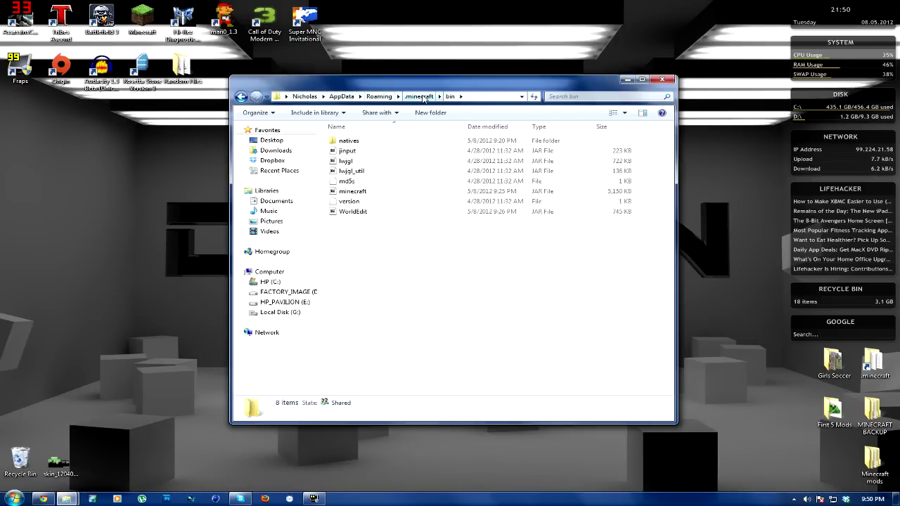
# Create a new desktop folder named BaACKUP.
pyautogui.click(741, 424)
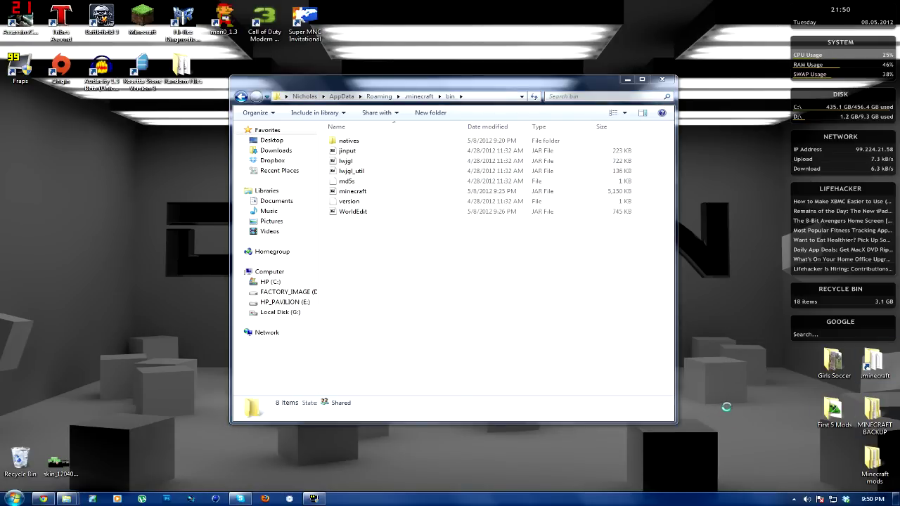
pyautogui.rightClick(741, 421)
pyautogui.moveTo(778, 379)
pyautogui.click(703, 378)
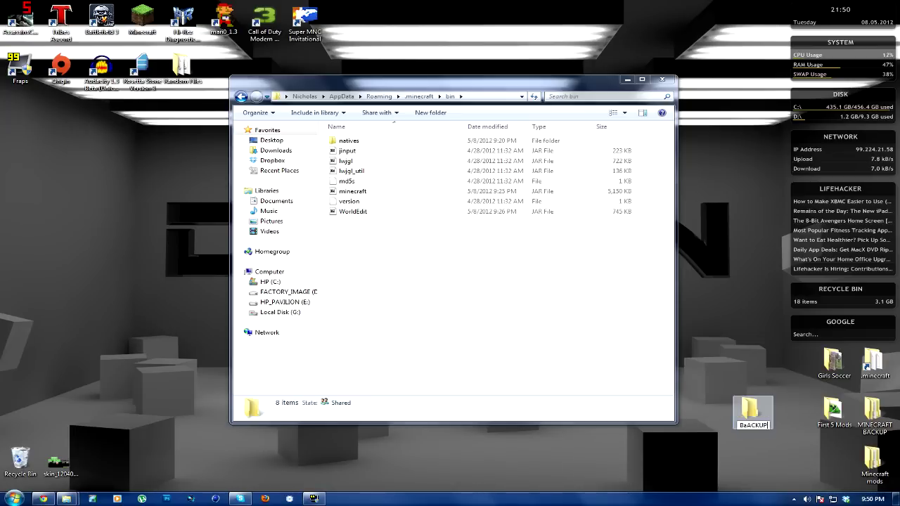
pyautogui.press('Return')
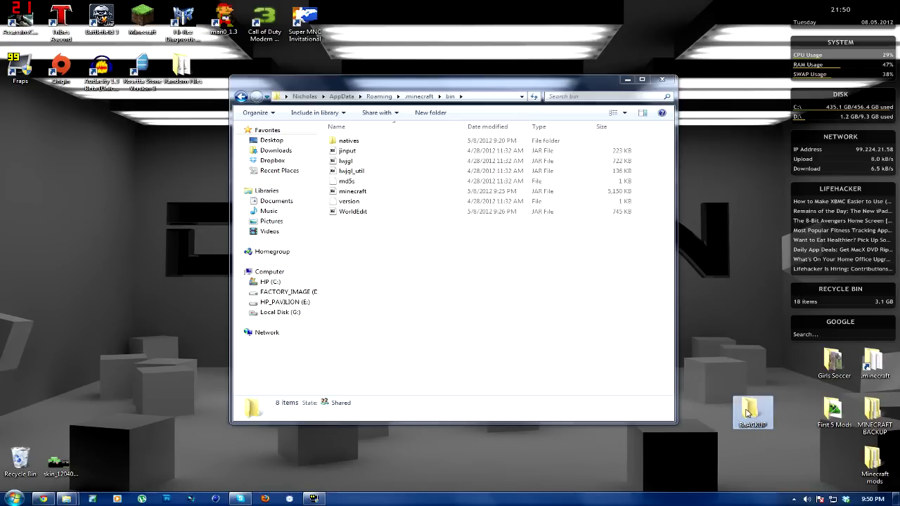
# Return to the .minecraft folder and move all of its contents into the BaACKUP folder on the desktop.
pyautogui.click(247, 92)
pyautogui.hotkey('ctrl', 'a')
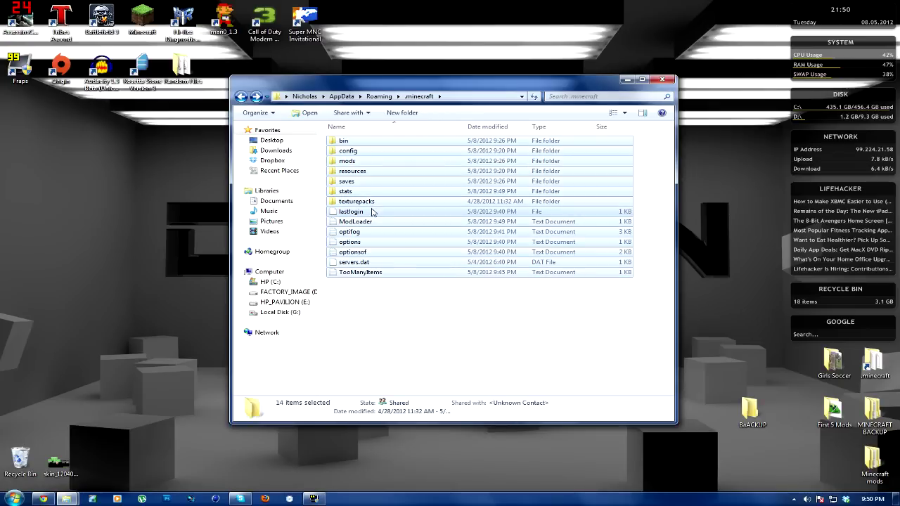
pyautogui.moveTo(352, 172); pyautogui.dragTo(754, 409)
# Copy everything in the BaACKUP folder back into the empty .minecraft folder, and close the BaACKUP window.
pyautogui.doubleClick(750, 411)
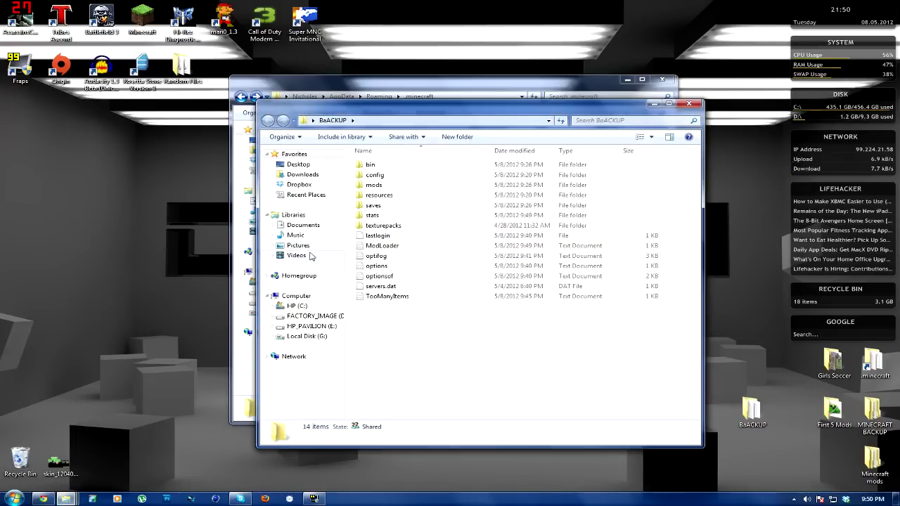
pyautogui.hotkey('ctrl', 'a')
pyautogui.moveTo(347, 113); pyautogui.dragTo(684, 140)
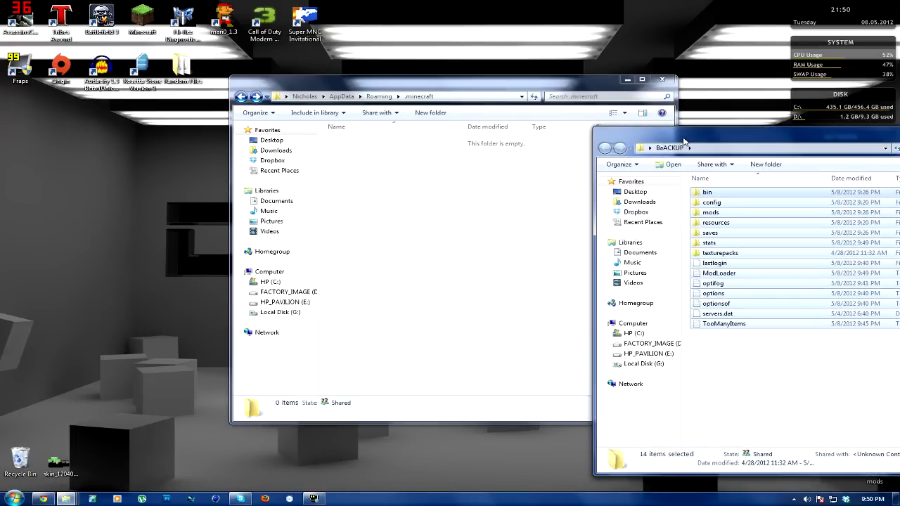
pyautogui.click(397, 228)
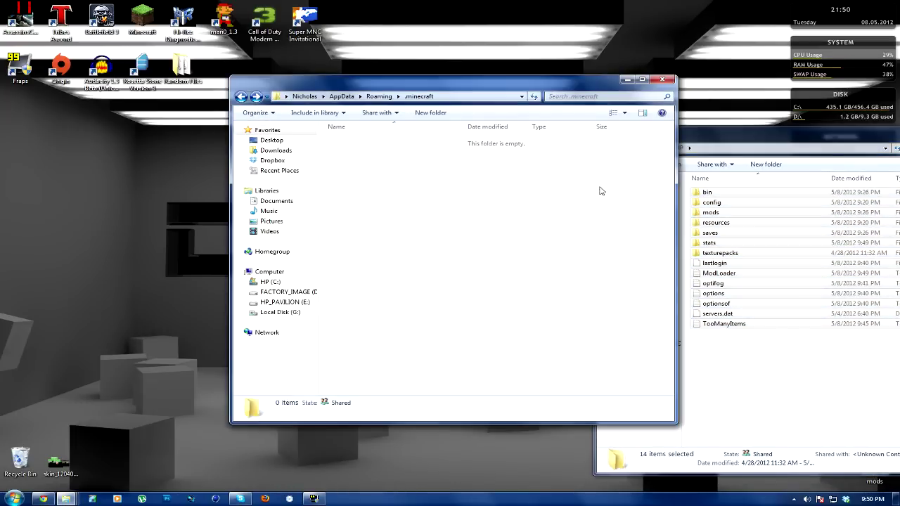
pyautogui.hotkey('ctrl', 'v')
pyautogui.moveTo(813, 140); pyautogui.dragTo(443, 154)
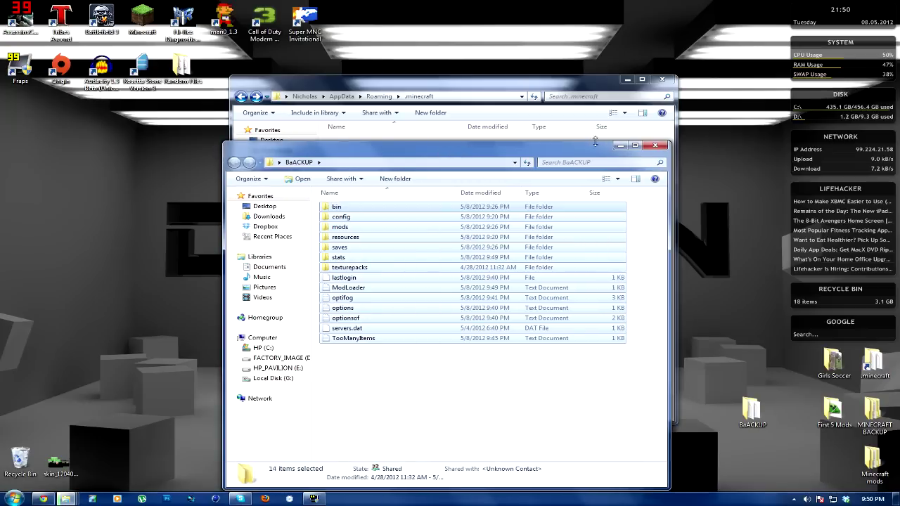
pyautogui.click(661, 147)
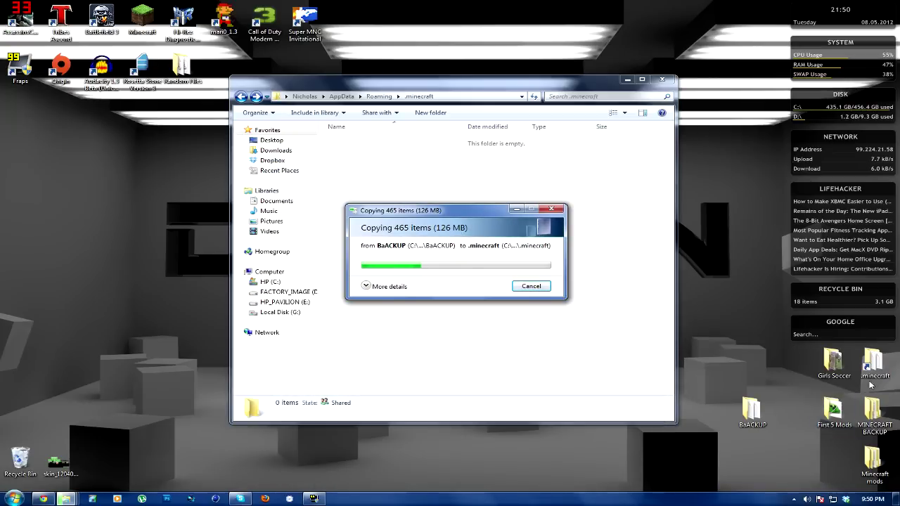
# Open Sonic Ether's Unbelievable Shaders v08 (Windows) in the Other folder of Minecraft mods, and arrange its window beside the .minecraft window.
pyautogui.doubleClick(871, 460)
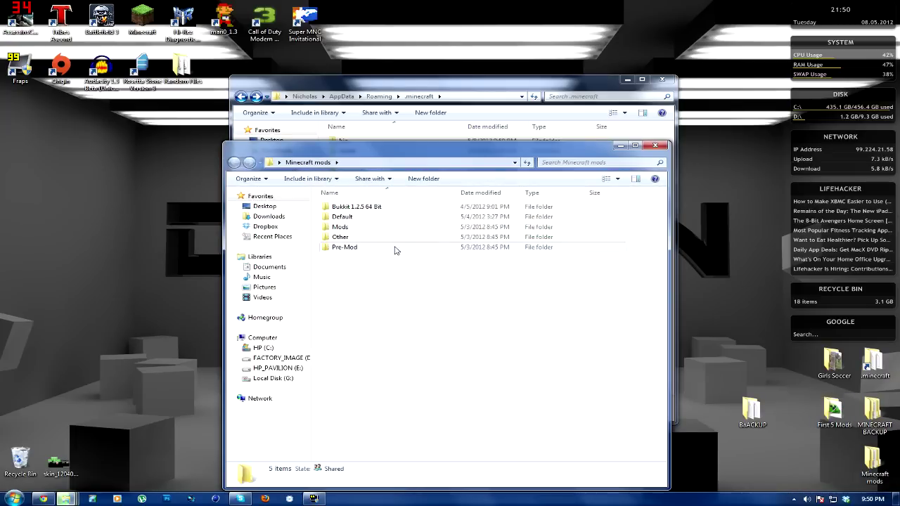
pyautogui.doubleClick(344, 239)
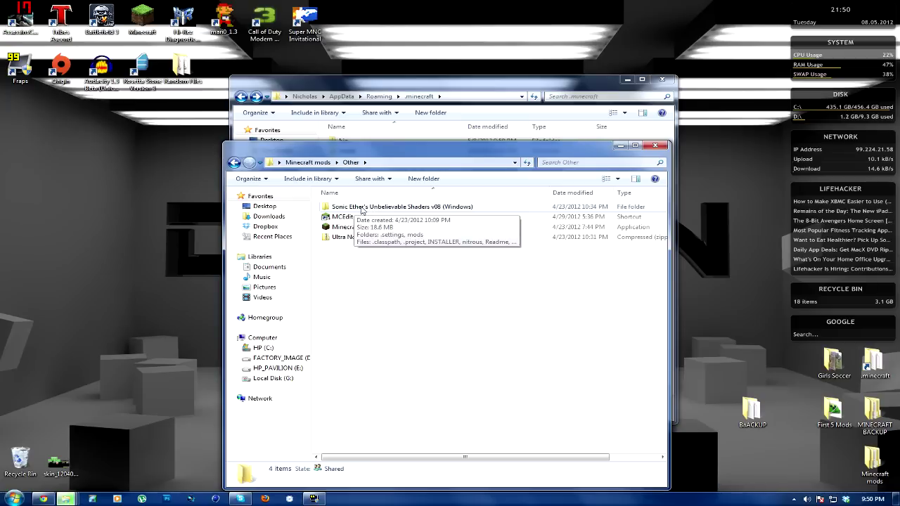
pyautogui.doubleClick(439, 208)
pyautogui.moveTo(385, 149); pyautogui.dragTo(627, 102)
pyautogui.moveTo(381, 89); pyautogui.dragTo(163, 85)
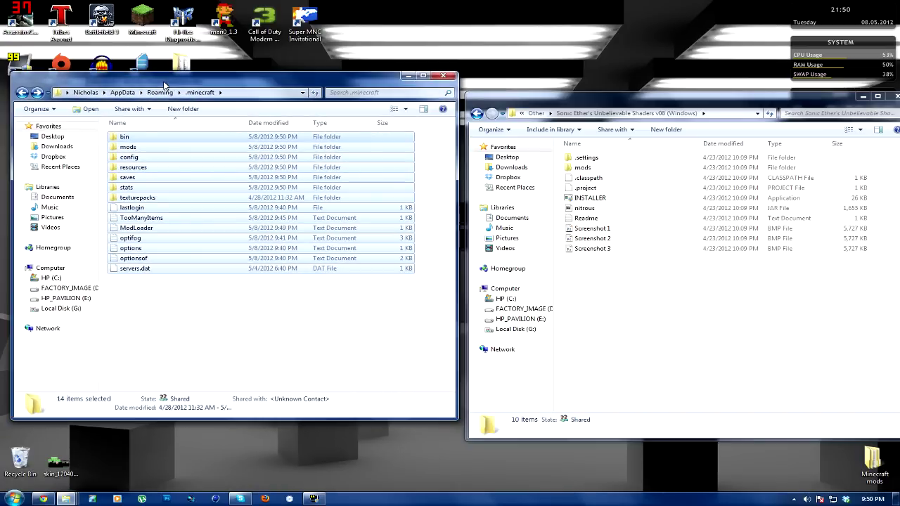
pyautogui.click(624, 94)
pyautogui.moveTo(630, 104); pyautogui.dragTo(623, 76)
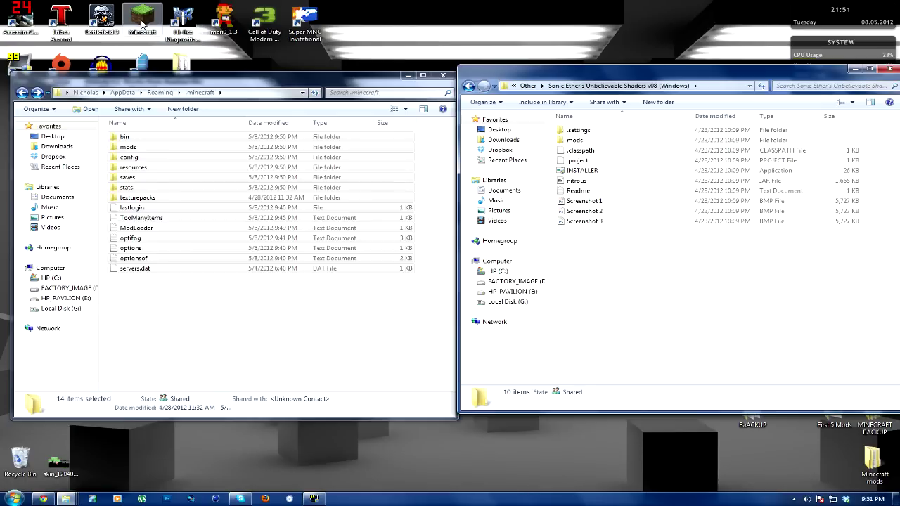
# Launch the INSTALLER application to view the Nitrous mod installer, and close it along with the compatibility assistant without installing.
pyautogui.click(569, 170)
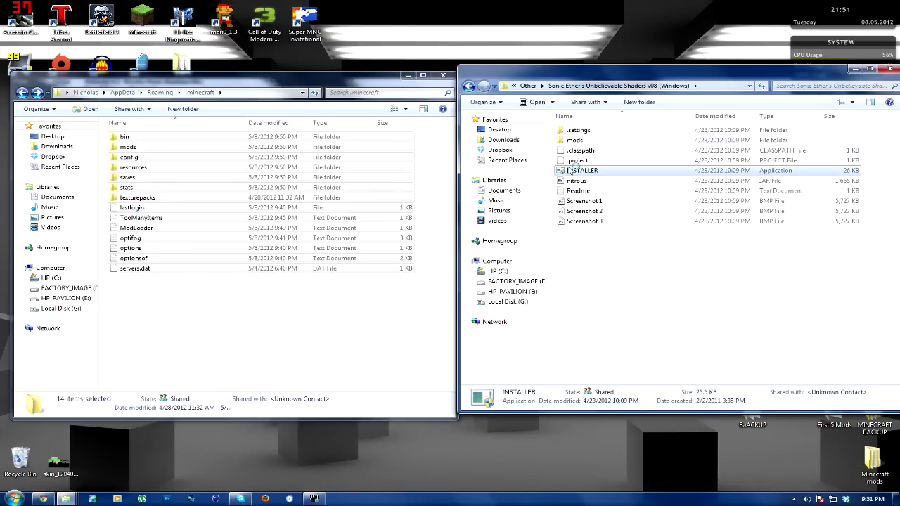
pyautogui.doubleClick(576, 171)
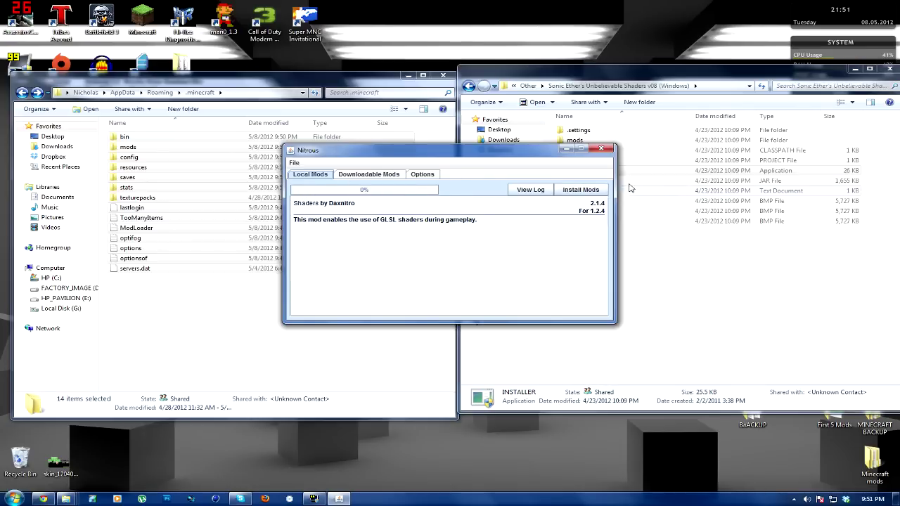
pyautogui.click(600, 148)
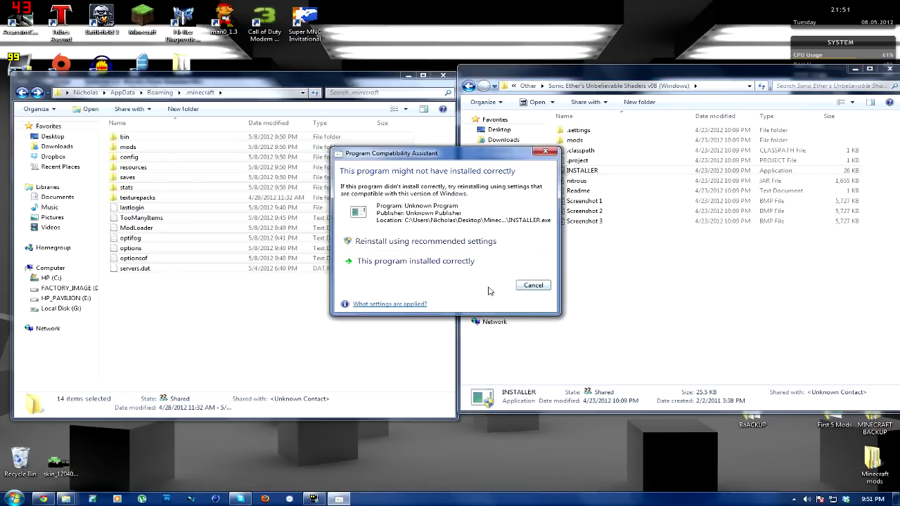
pyautogui.click(546, 152)
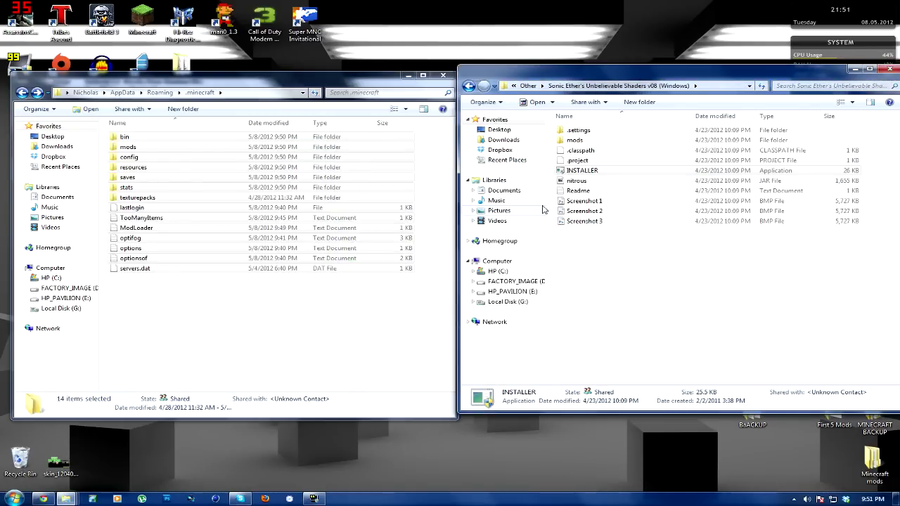
pyautogui.click(856, 68)
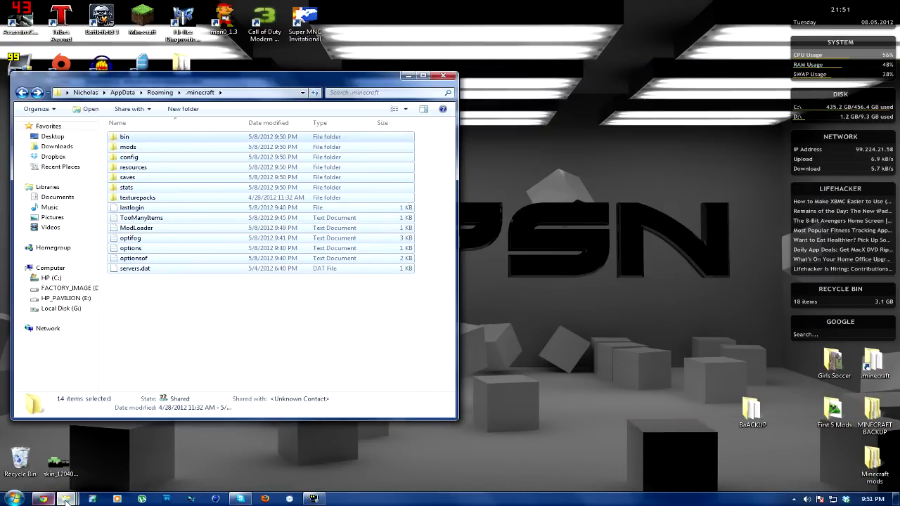
pyautogui.moveTo(64, 500)
pyautogui.click(293, 460)
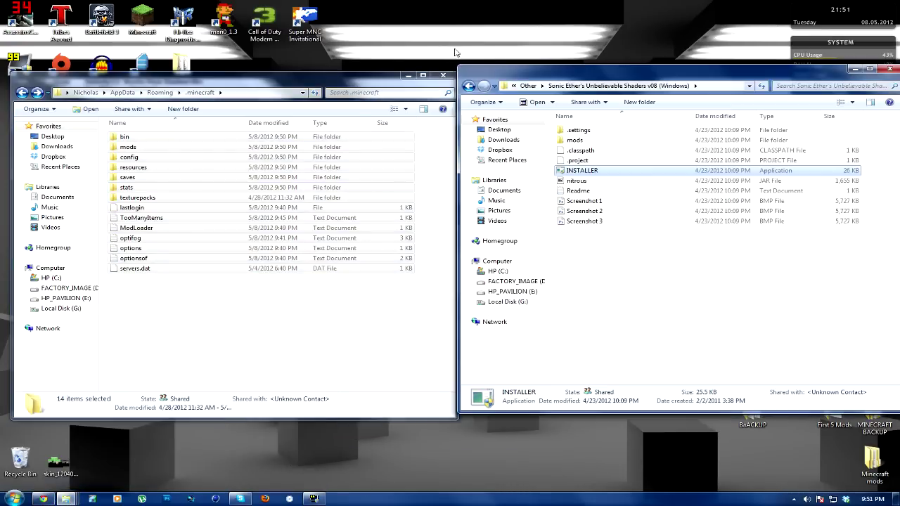
# Go back to the Other folder and open the Ultra No Motion Blur or DOF v08 zip in WinRAR.
pyautogui.click(467, 86)
pyautogui.click(601, 162)
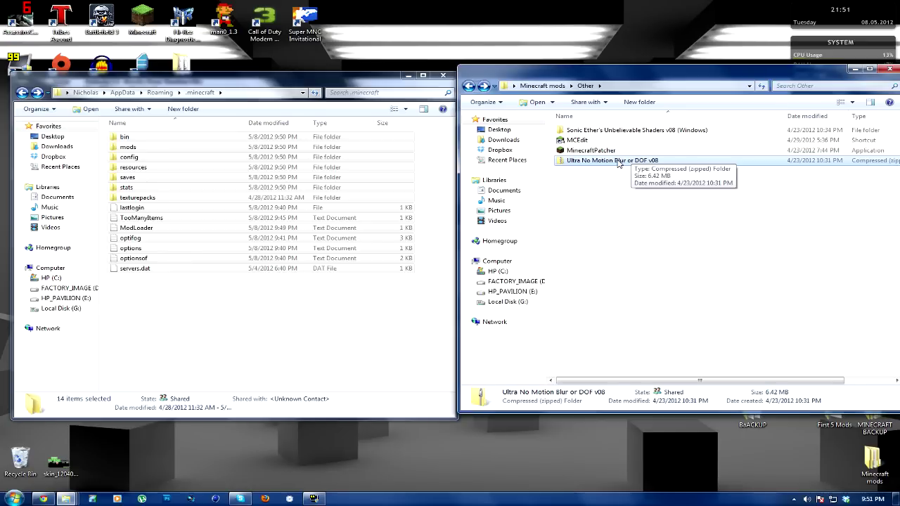
pyautogui.click(596, 162)
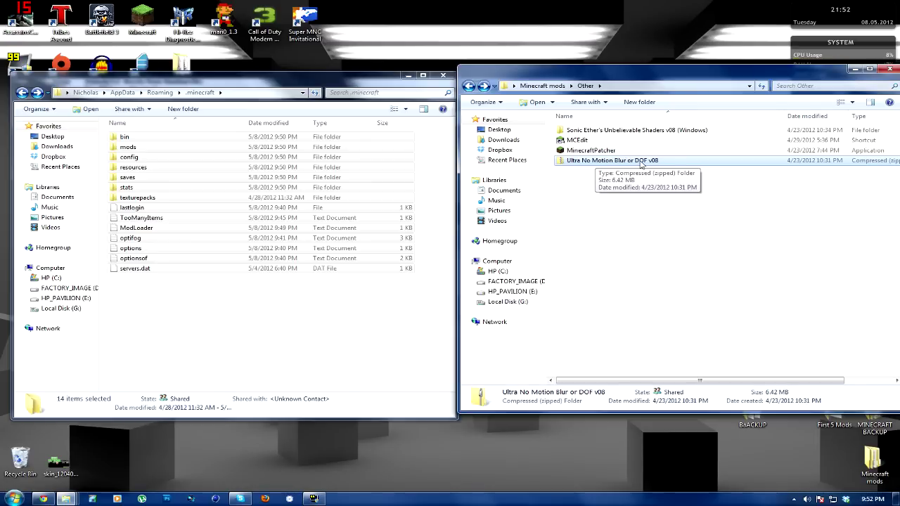
pyautogui.click(619, 162)
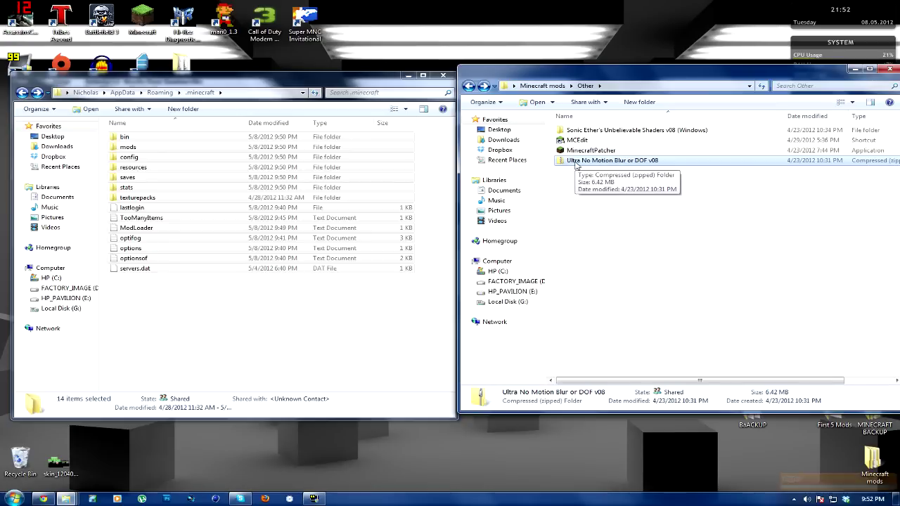
pyautogui.click(582, 177)
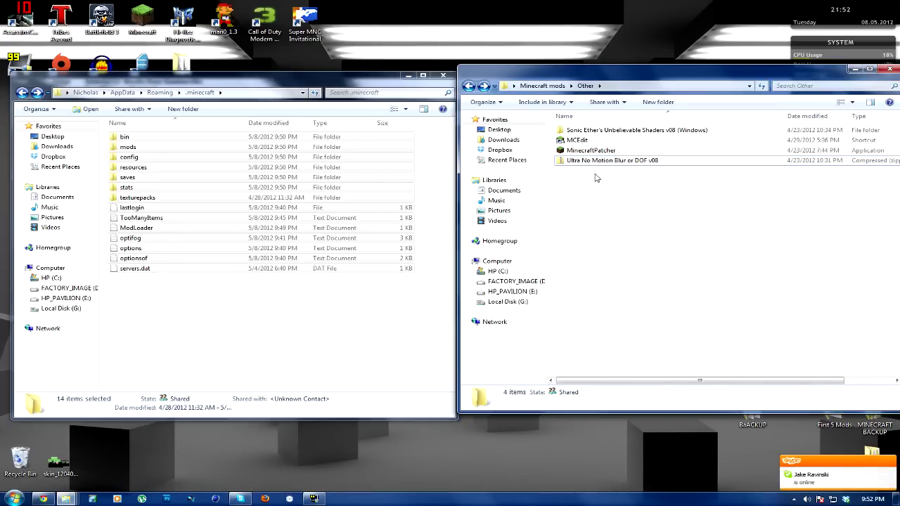
pyautogui.click(632, 162)
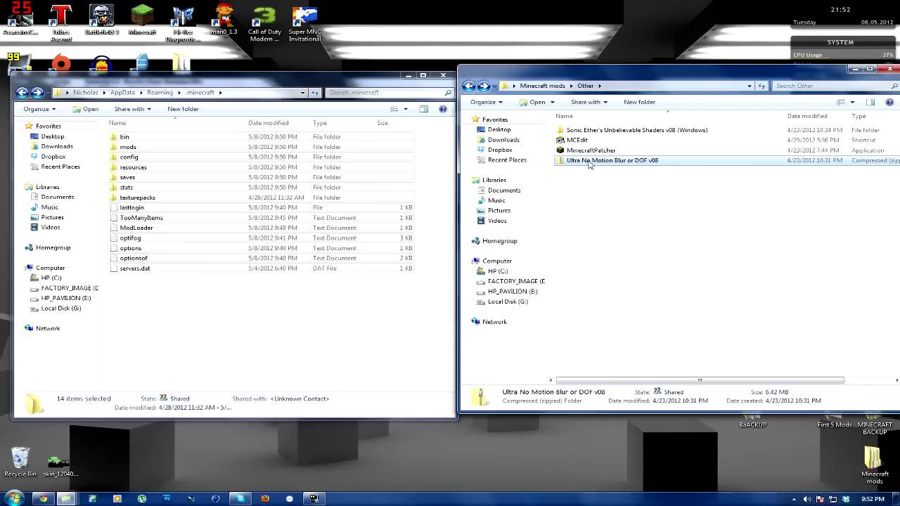
pyautogui.rightClick(625, 161)
pyautogui.moveTo(680, 221)
pyautogui.click(548, 230)
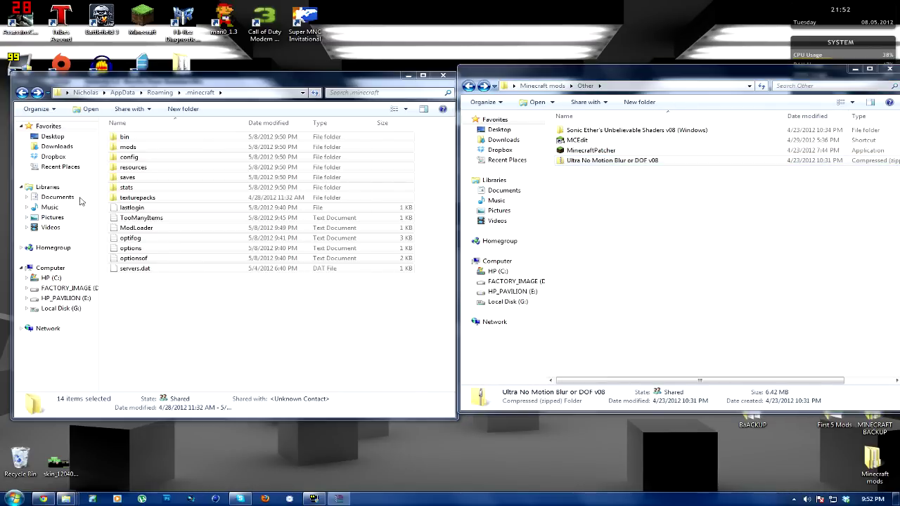
# Open the minecraft JAR file from the .minecraft bin folder in WinRAR.
pyautogui.doubleClick(125, 137)
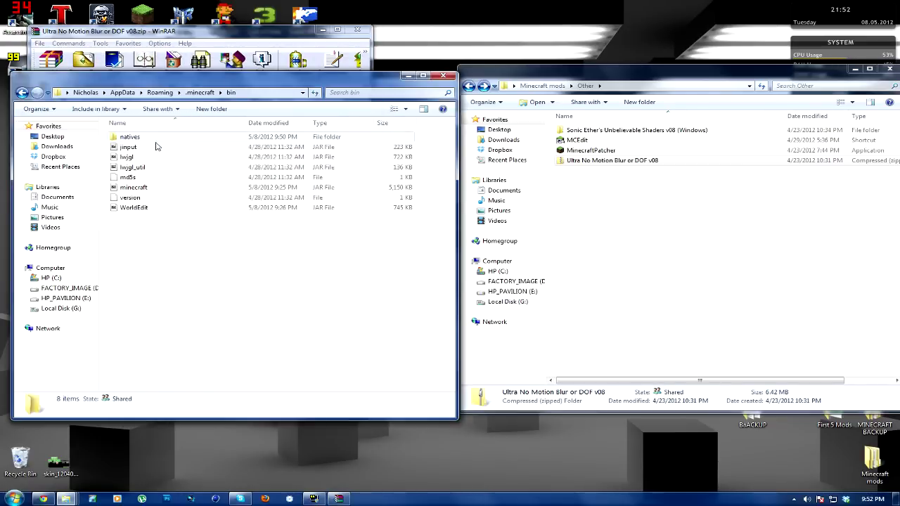
pyautogui.rightClick(150, 189)
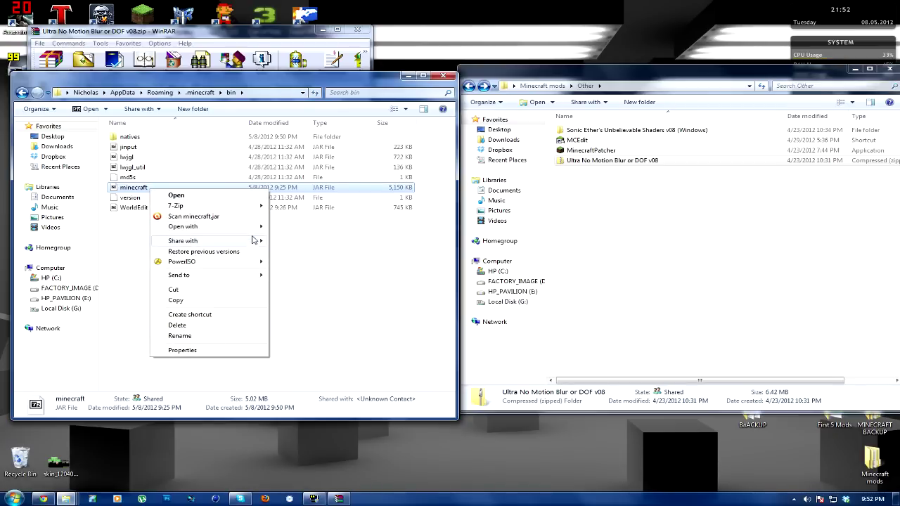
pyautogui.moveTo(256, 227)
pyautogui.click(291, 258)
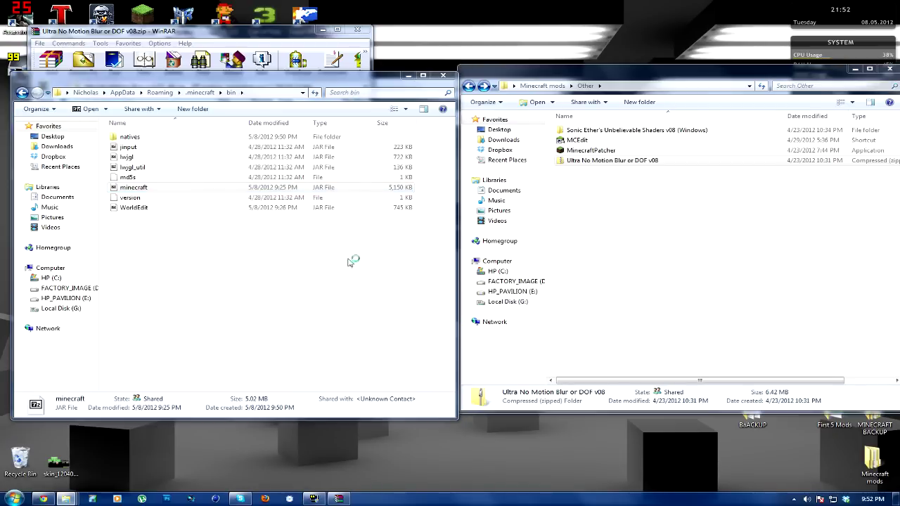
# Place the minecraft.jar and Ultra No Motion Blur or DOF v08 archives side by side, and open the shaders folder in minecraft.jar.
pyautogui.press('super+Right')
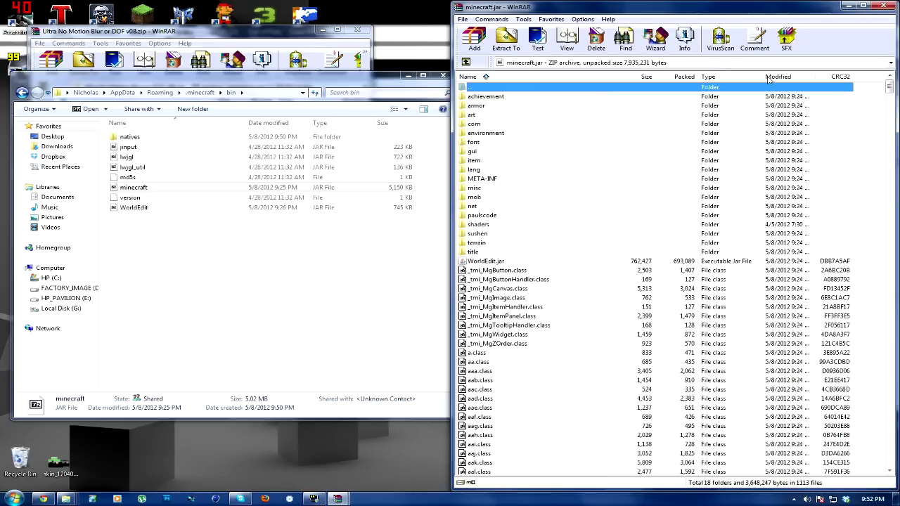
pyautogui.click(204, 38)
pyautogui.press('super+Left')
pyautogui.doubleClick(488, 223)
pyautogui.click(487, 224)
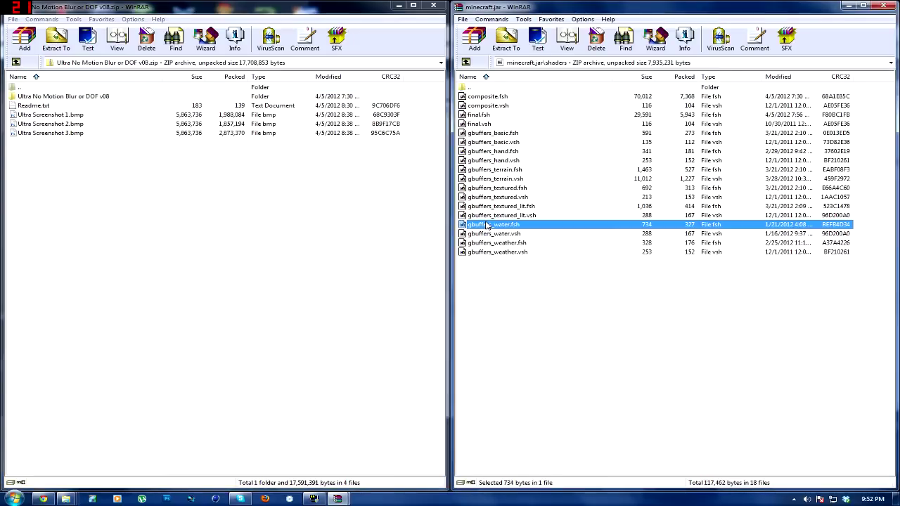
# Open the Ultra No Motion Blur or DOF v08 folder inside the zip, select all its shader files, and close both archives.
pyautogui.doubleClick(34, 96)
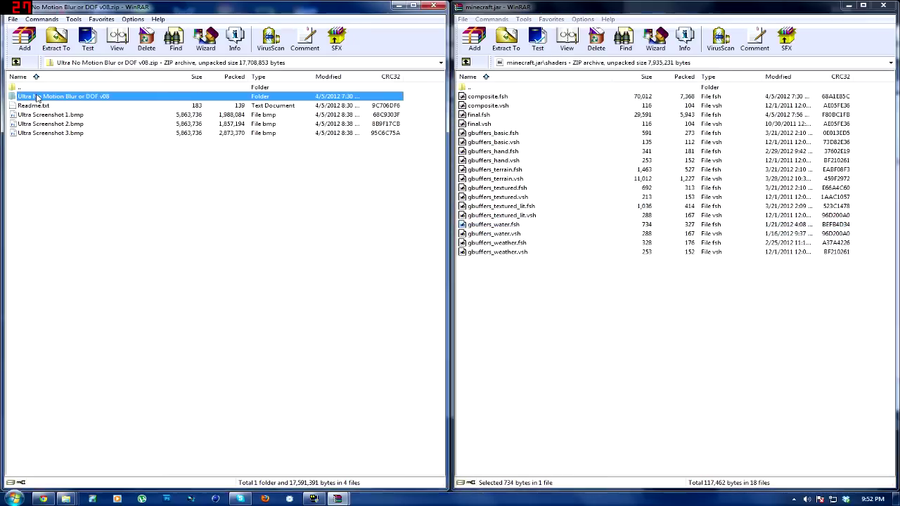
pyautogui.click(28, 144)
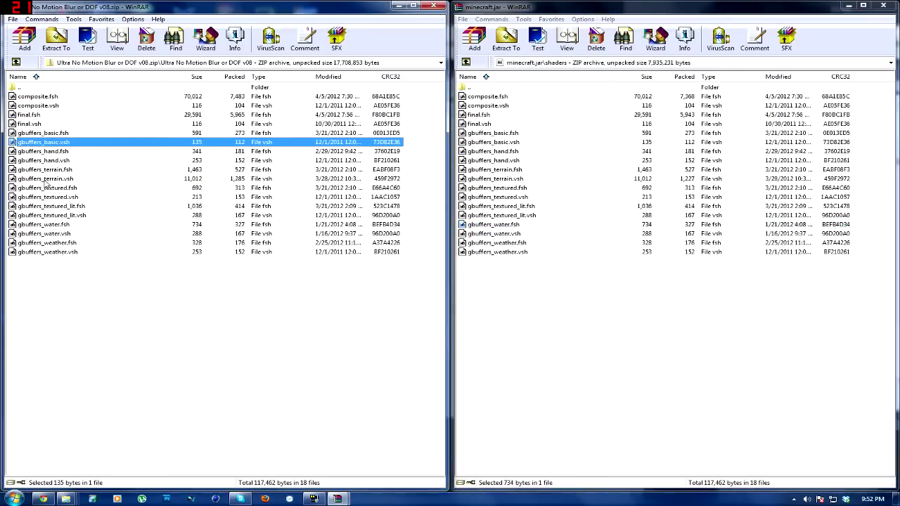
pyautogui.hotkey('ctrl', 'a')
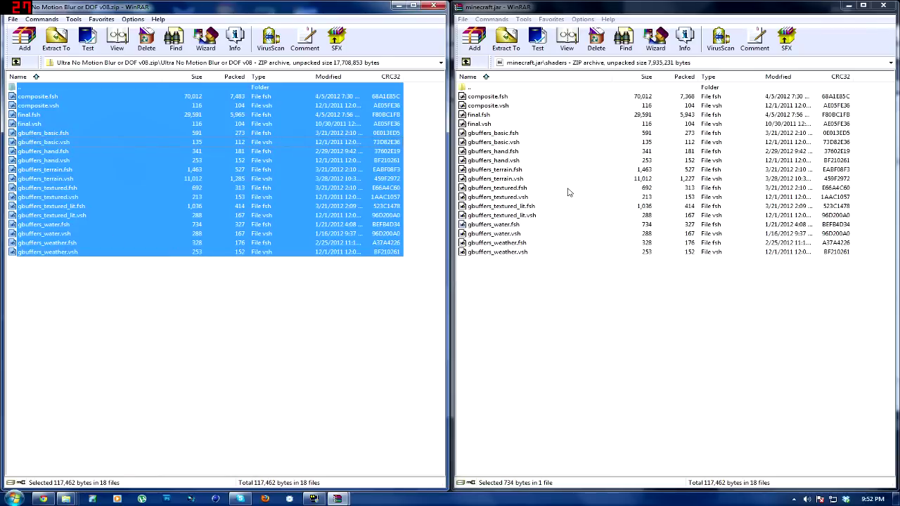
pyautogui.click(885, 7)
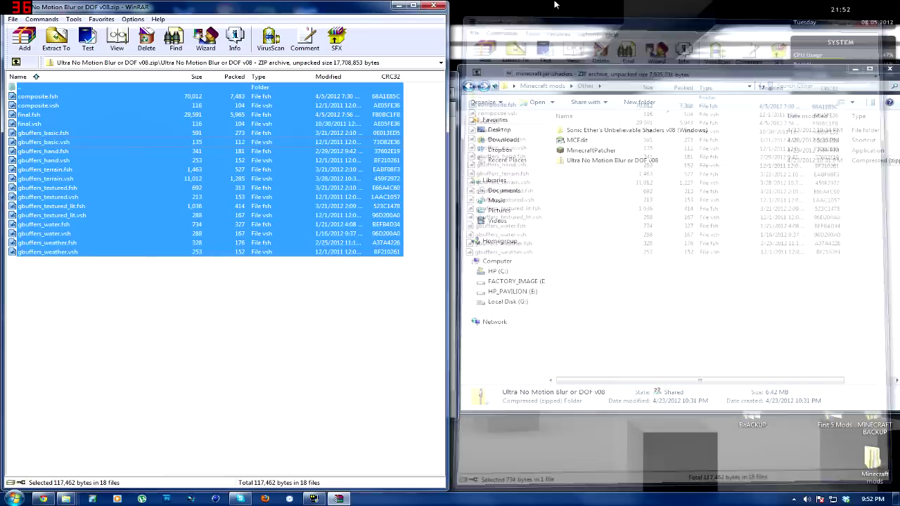
pyautogui.click(443, 5)
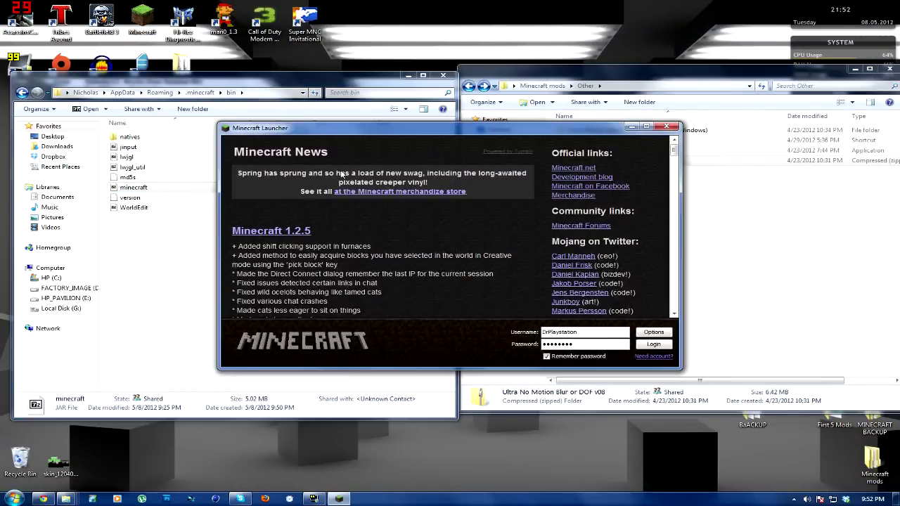
# Log in to Minecraft with the remembered account and load the Sonic Shaders single-player world to check the shaders.
pyautogui.click(653, 346)
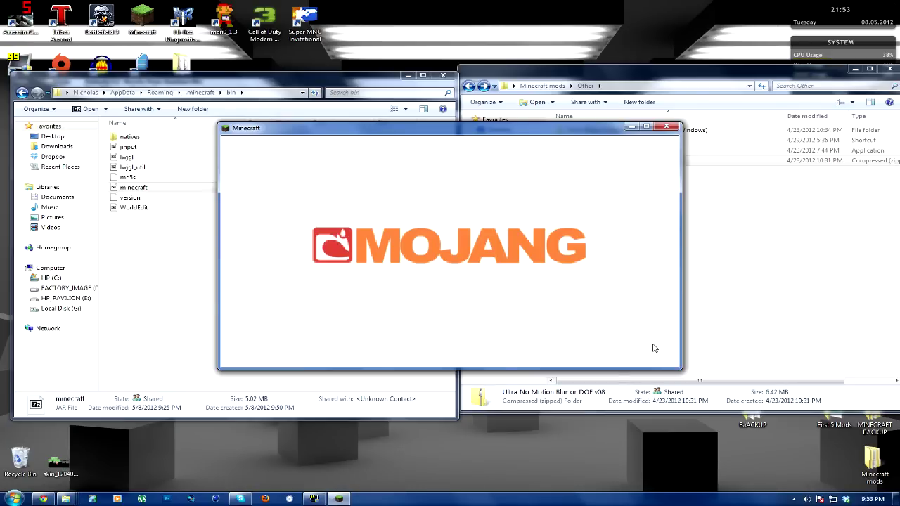
pyautogui.click(458, 253)
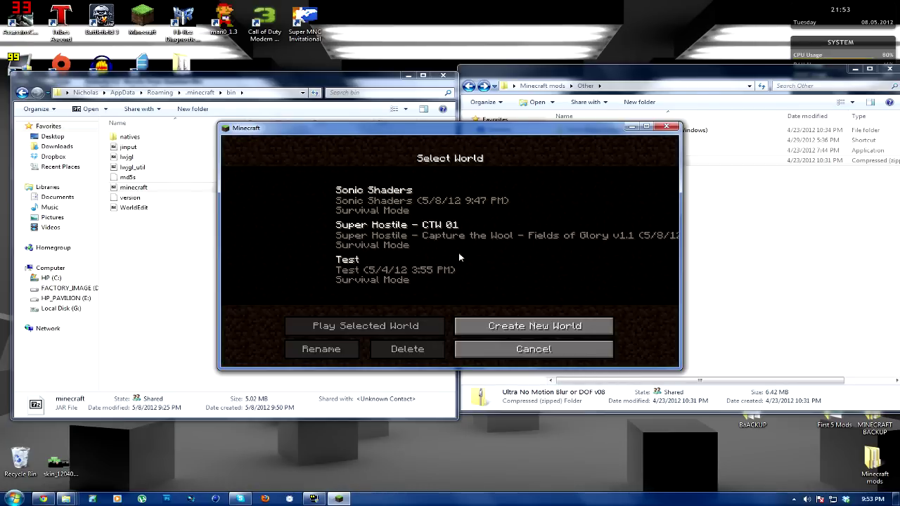
pyautogui.click(374, 200)
pyautogui.click(360, 328)
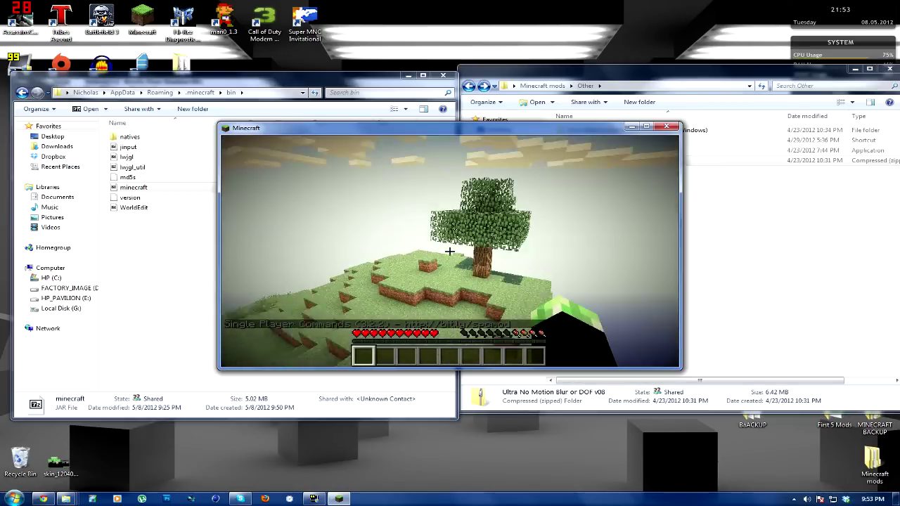
pyautogui.moveTo(449, 251)
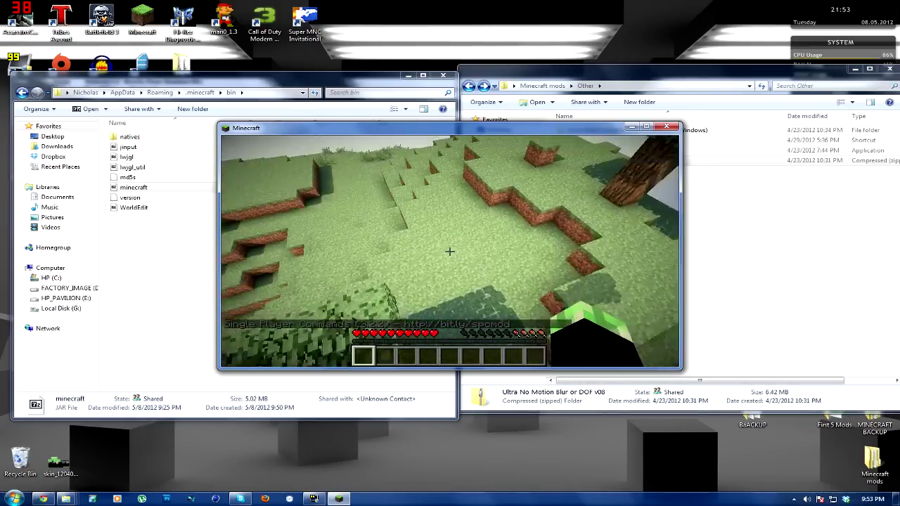